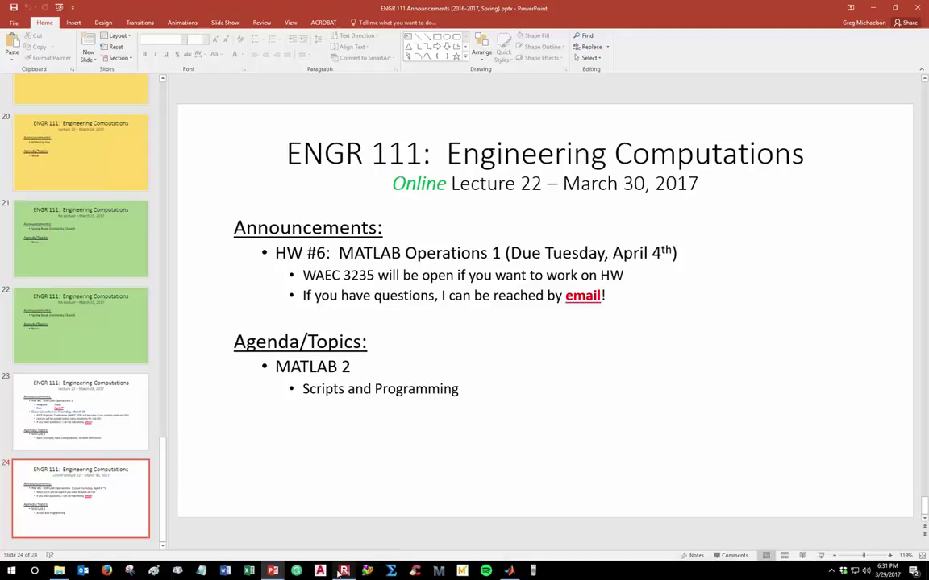
# Step: Switch to the MATLAB Part 2 deck and advance to slide 3 on starting a script
pyautogui.moveTo(272, 570)
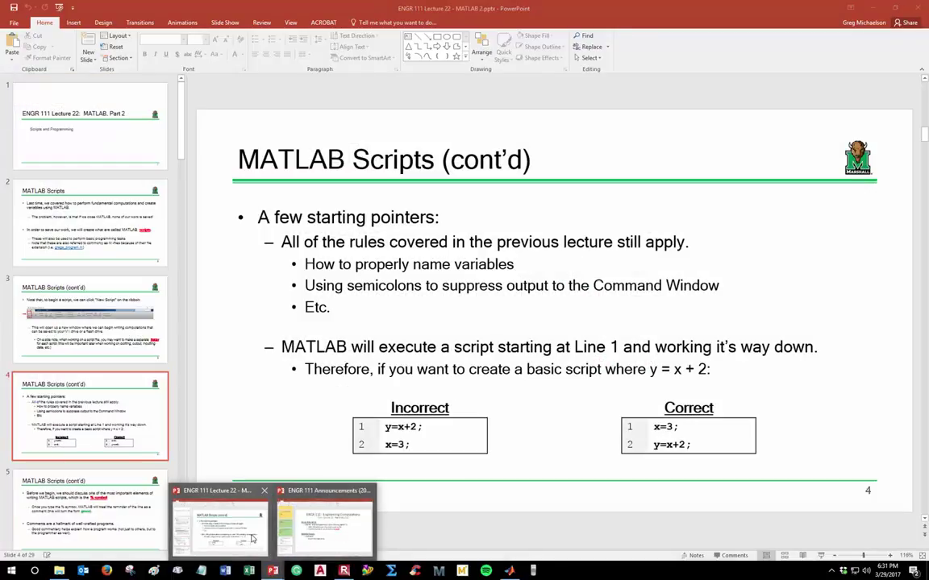
pyautogui.click(251, 538)
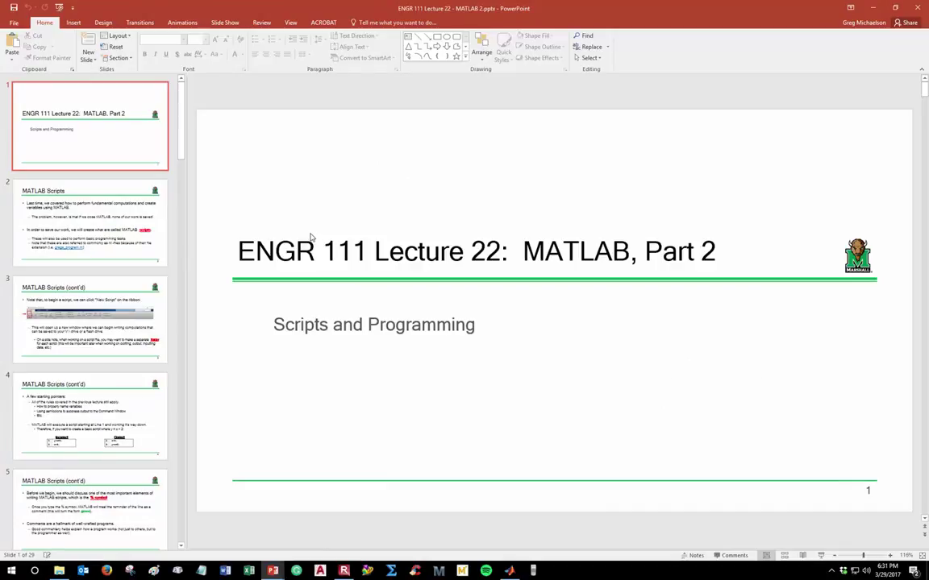
pyautogui.press('Down')
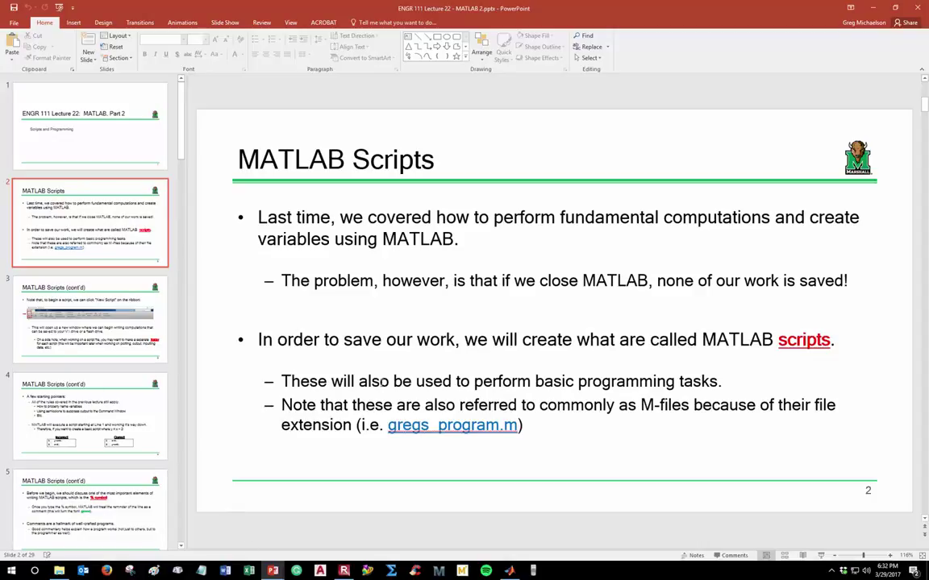
pyautogui.press('pagedown')
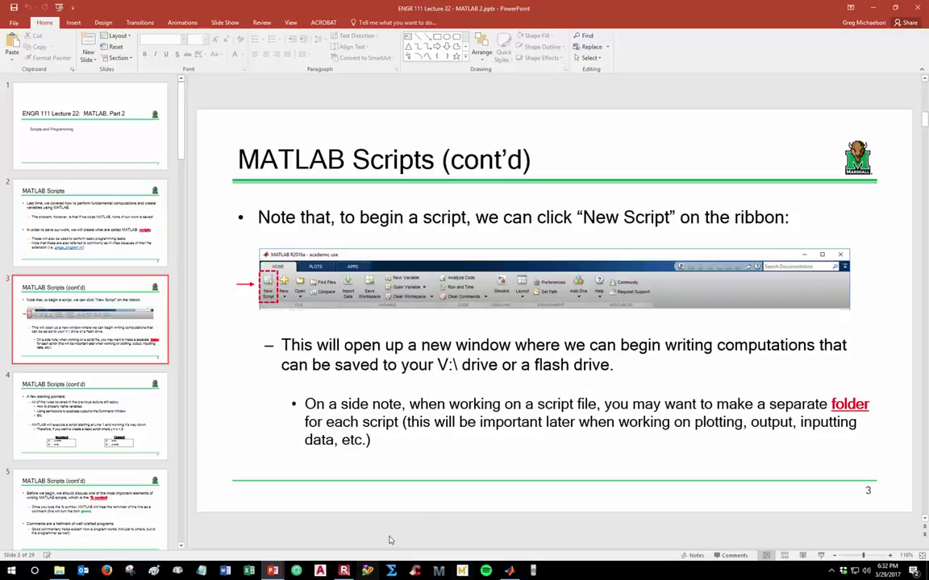
# Step: Bring MATLAB to the front as a smaller restored window positioned over the slide
pyautogui.click(509, 572)
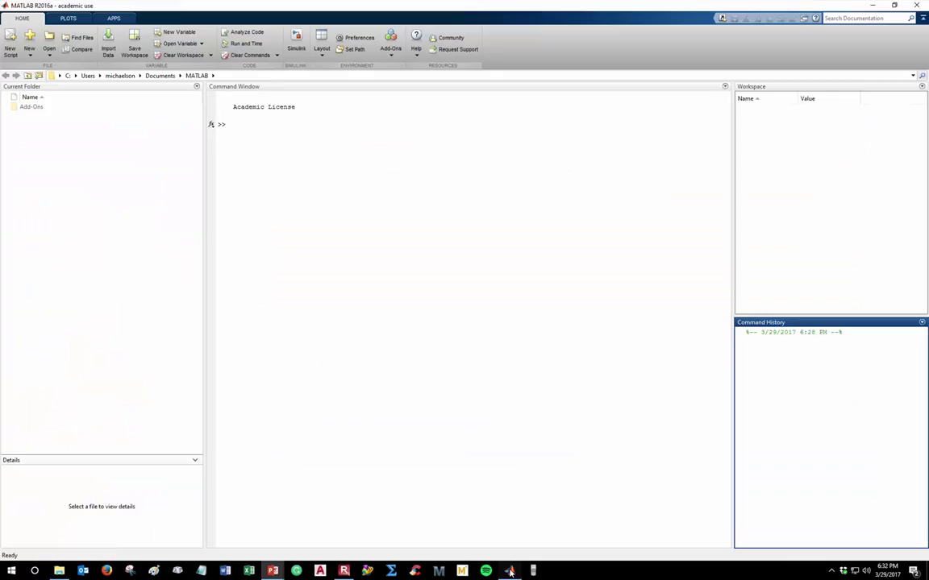
pyautogui.moveTo(421, 5); pyautogui.dragTo(505, 131)
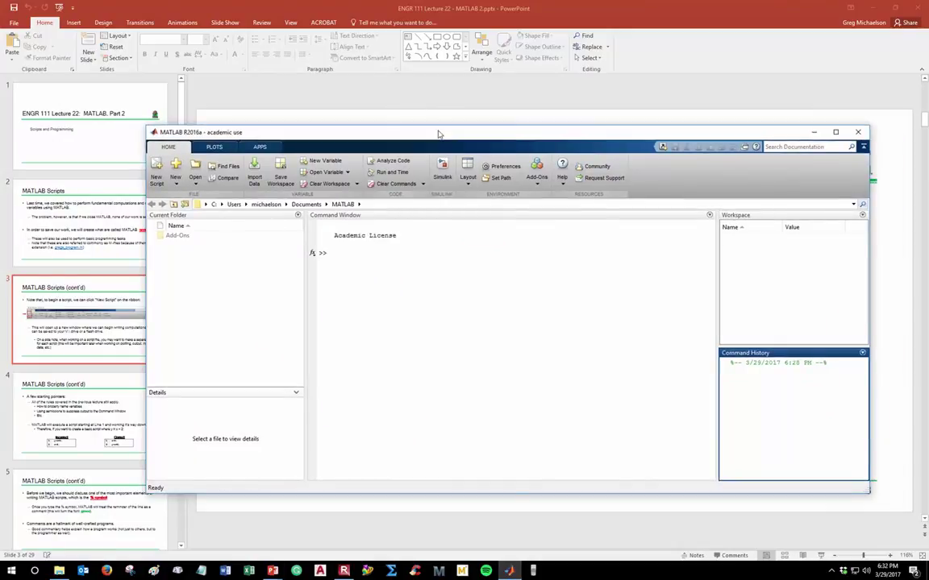
pyautogui.moveTo(422, 133); pyautogui.dragTo(384, 134)
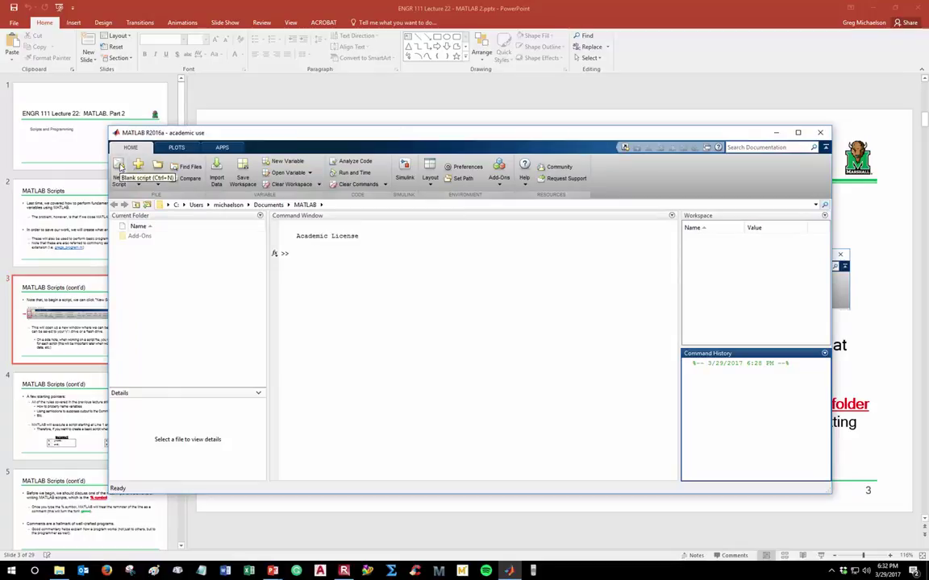
# Step: Create a new blank Untitled script, restore its Editor, then minimize both MATLAB windows
pyautogui.click(119, 167)
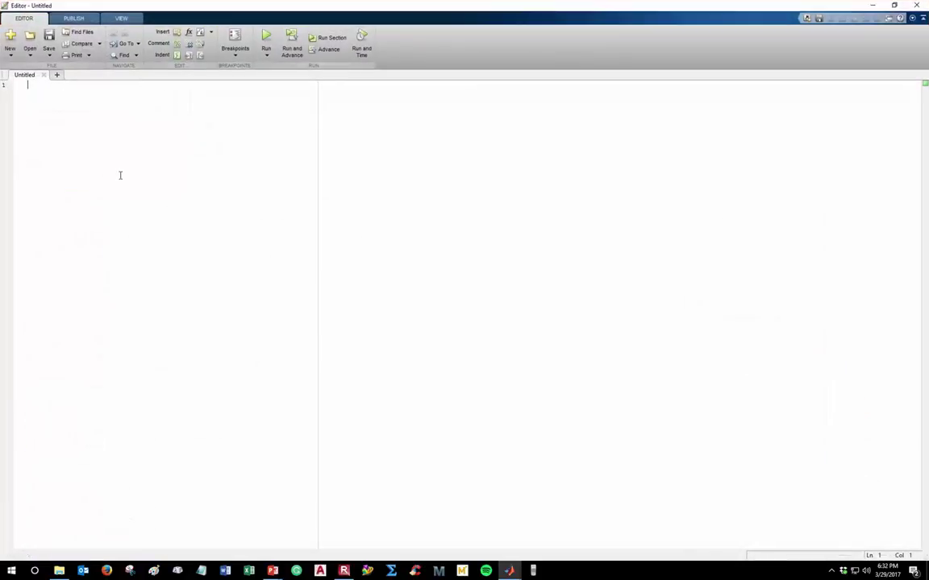
pyautogui.moveTo(456, 3); pyautogui.dragTo(530, 142)
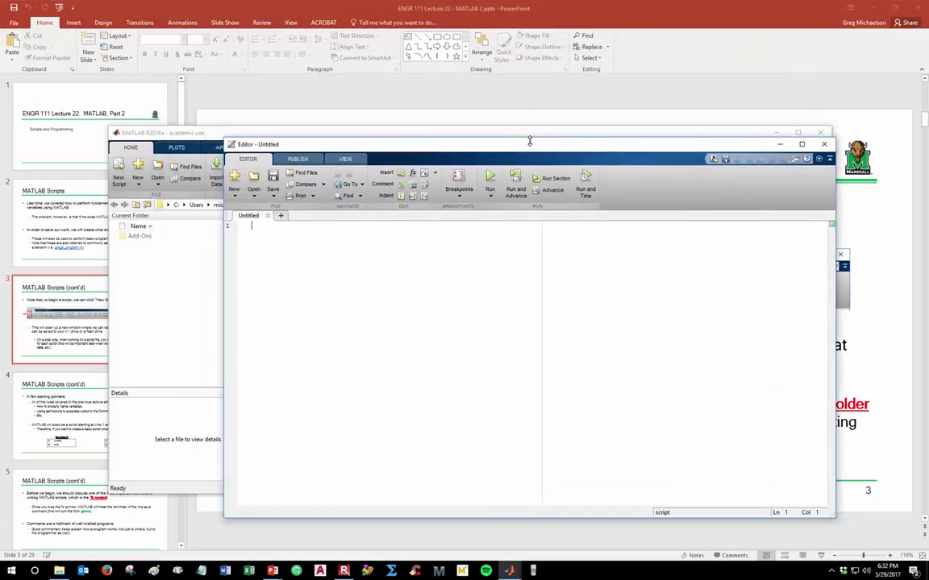
pyautogui.click(773, 132)
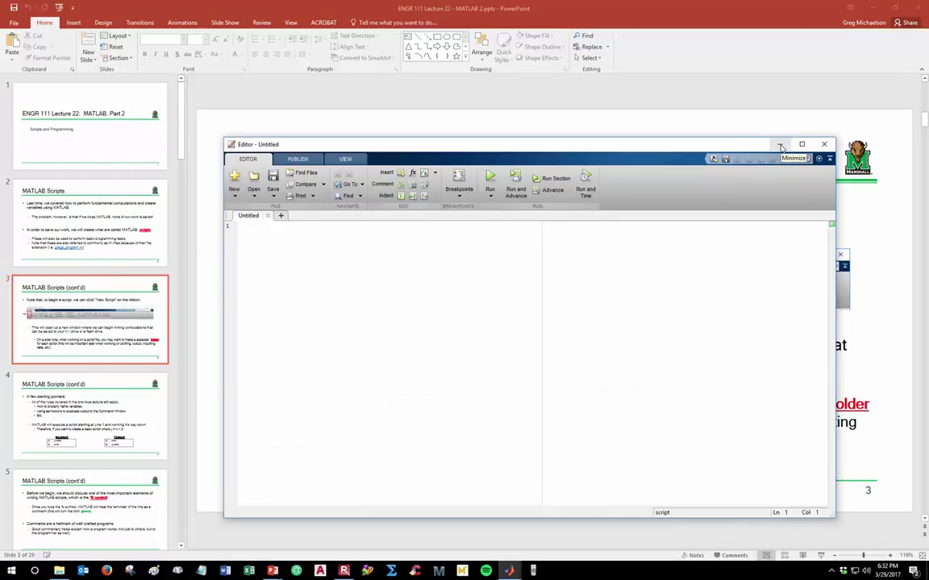
pyautogui.click(781, 145)
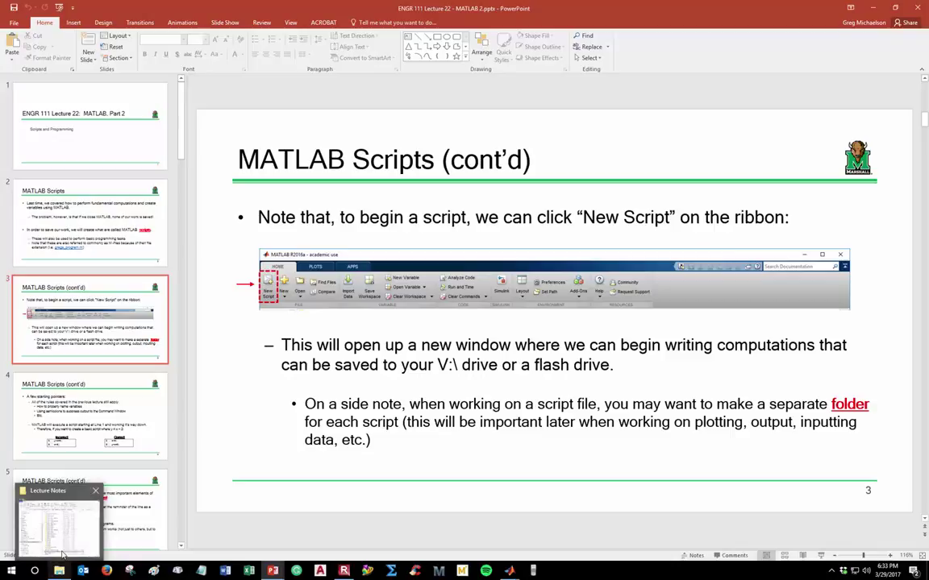
# Step: Create a folder named MATLAB at the top of the V: drive, then return to PowerPoint
pyautogui.click(58, 516)
pyautogui.click(403, 150)
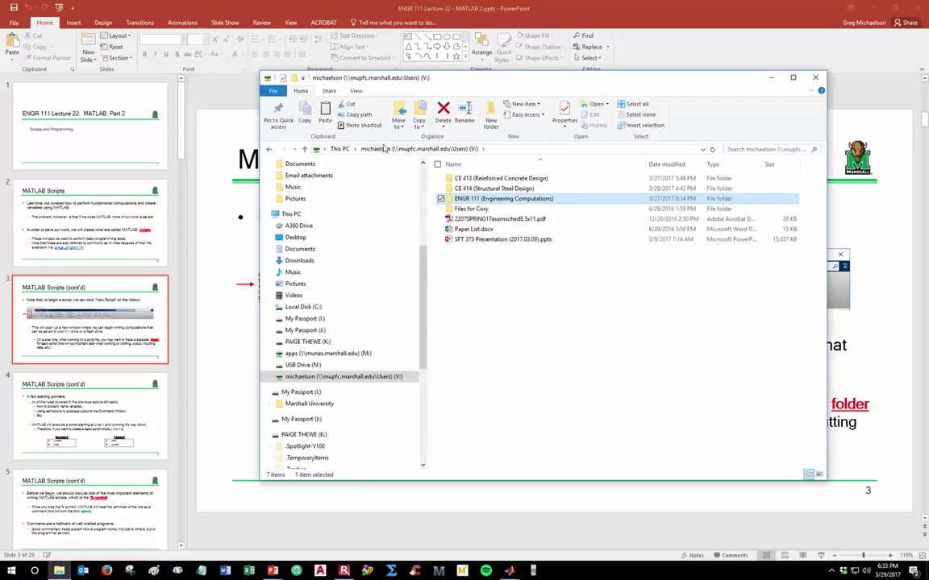
pyautogui.click(491, 119)
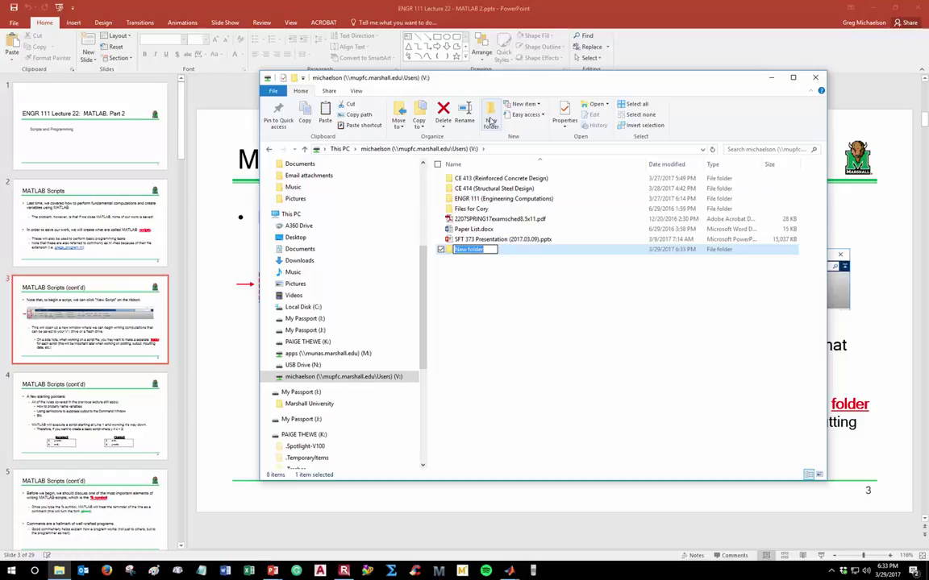
pyautogui.write('MATLAB')
pyautogui.press('Return')
pyautogui.press('Return')
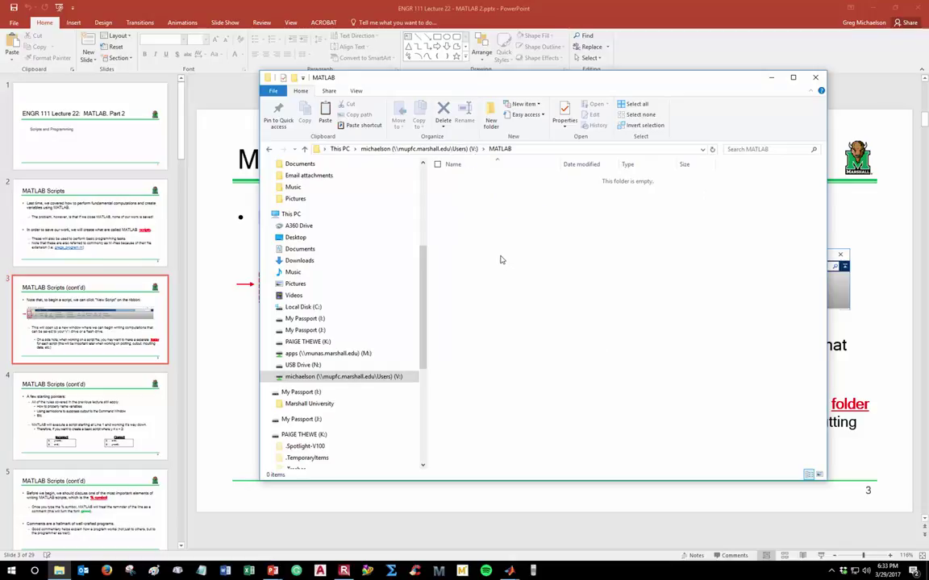
pyautogui.click(542, 5)
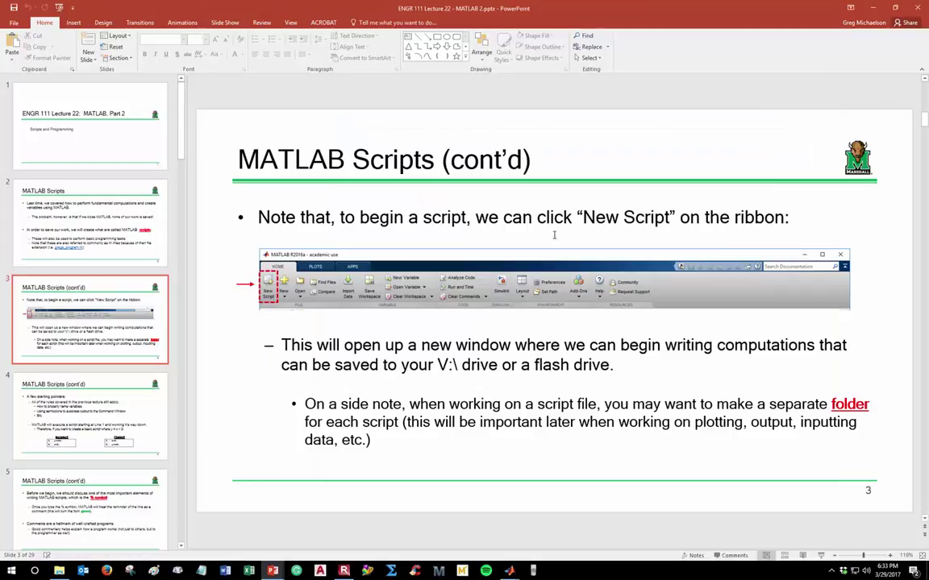
# Step: Scroll to slide 4 on script rules and top-to-bottom execution order
pyautogui.scroll(-1, 544, 245)
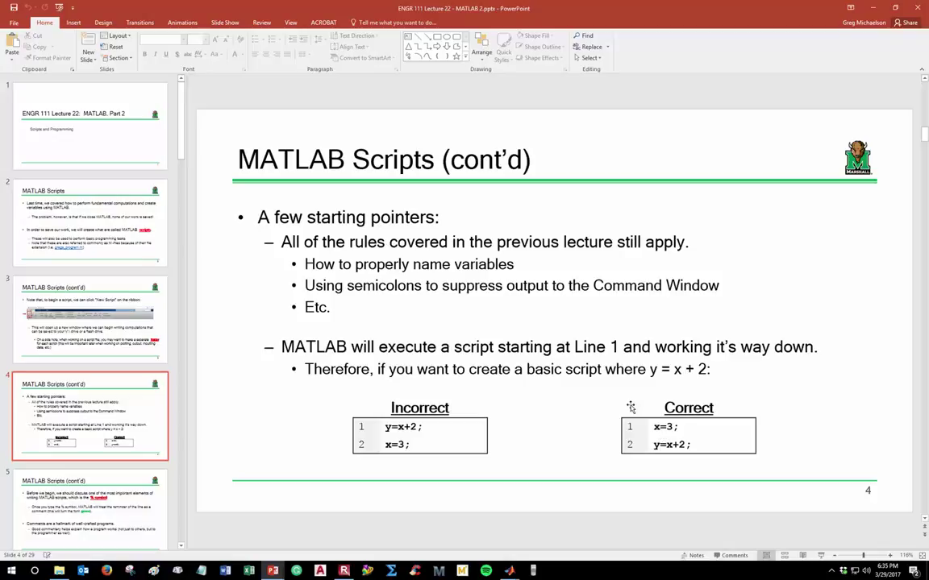
# Step: Scroll to slide 5 explaining that % turns the rest of a line into a comment
pyautogui.scroll(-1, 630, 408)
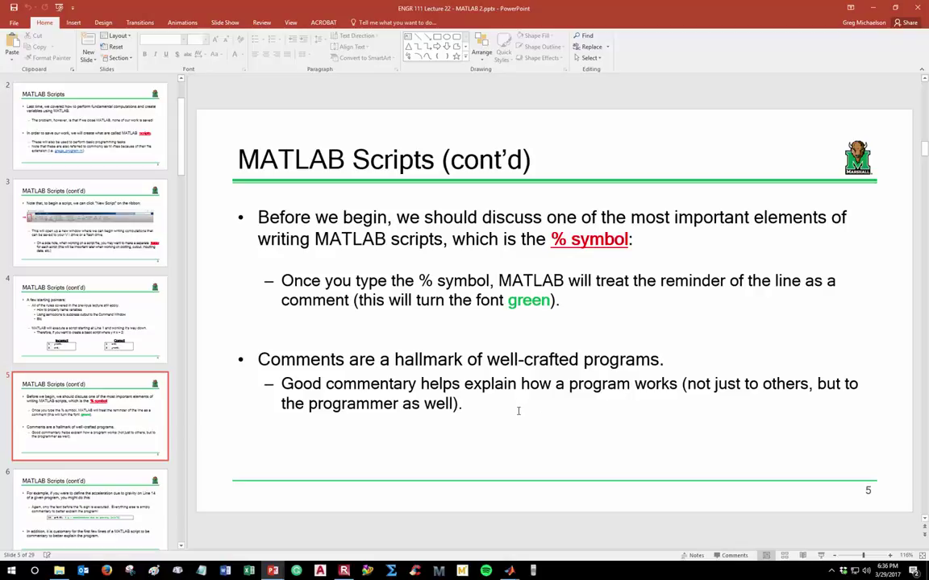
# Step: Scroll to slide 6 showing the g=9.81 line with a green % comment
pyautogui.scroll(-1, 518, 411)
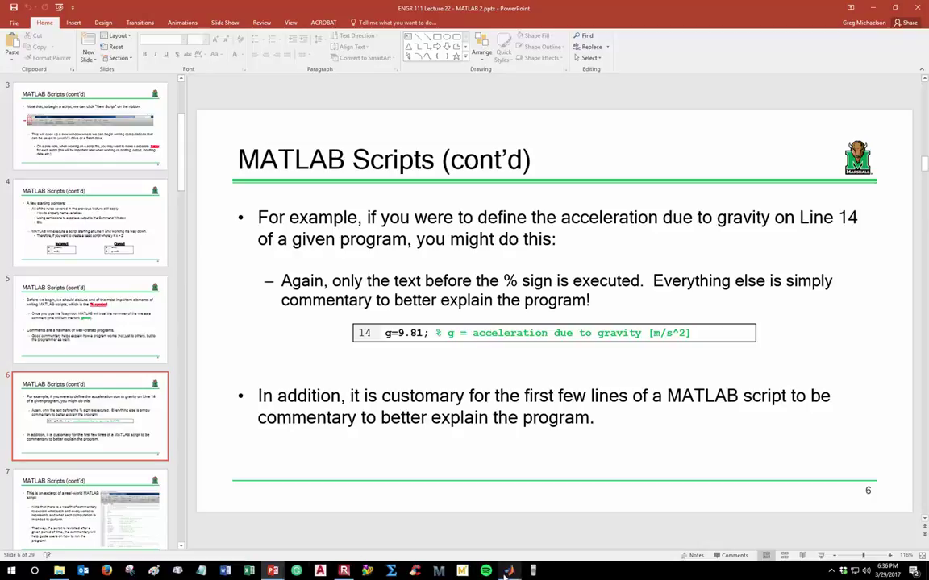
# Step: Bring the Untitled script forward and move its Editor window lower over the slide
pyautogui.moveTo(509, 571)
pyautogui.click(528, 530)
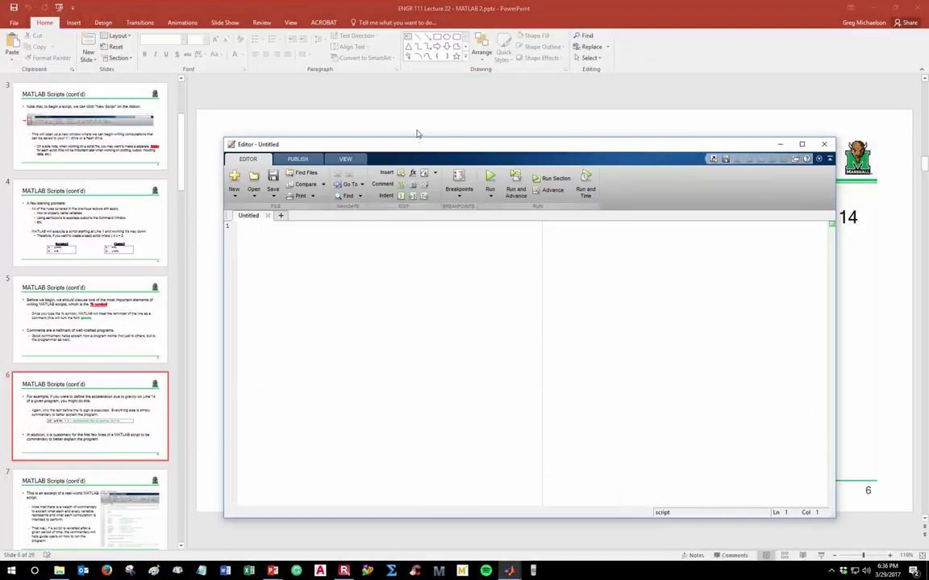
pyautogui.moveTo(414, 145); pyautogui.dragTo(439, 195)
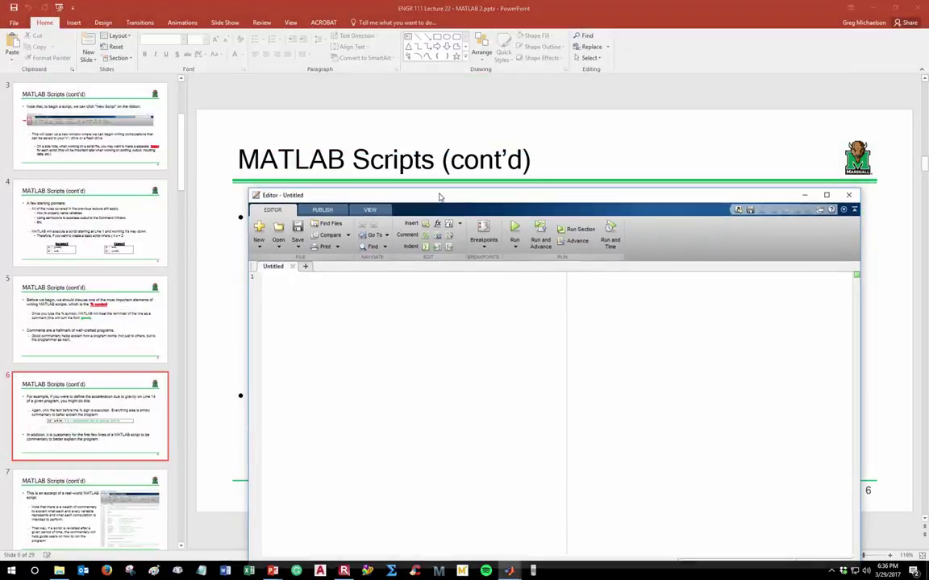
# Step: Type 'g=9.81;' with the comment '% g = acceleration due to gravity [m/s^2]', then return to the slide
pyautogui.write('g=9.81;')
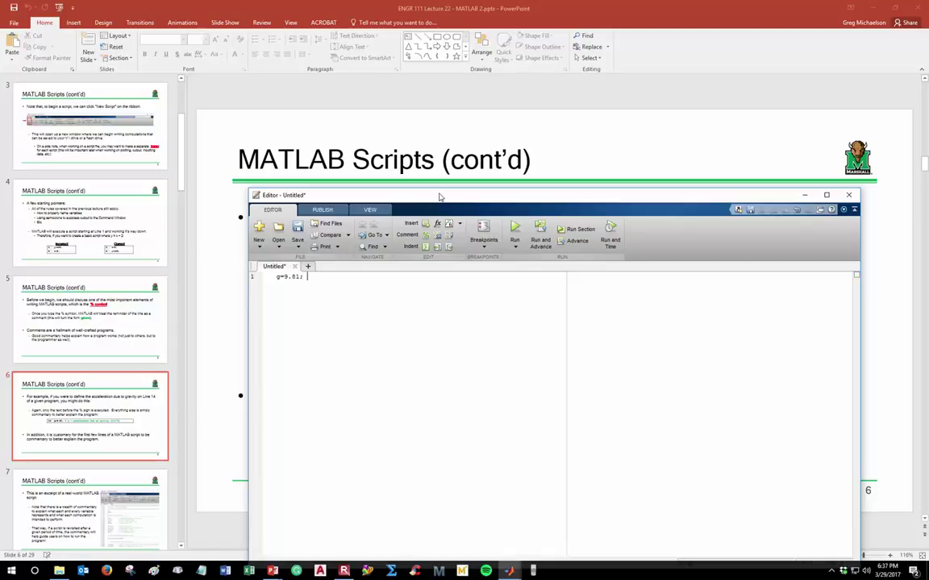
pyautogui.write('%')
pyautogui.write(' g =')
pyautogui.write(' acell')
pyautogui.press('BackSpace')
pyautogui.press('BackSpace')
pyautogui.press('BackSpace')
pyautogui.write('celeration due to gravity [m/s^2]')
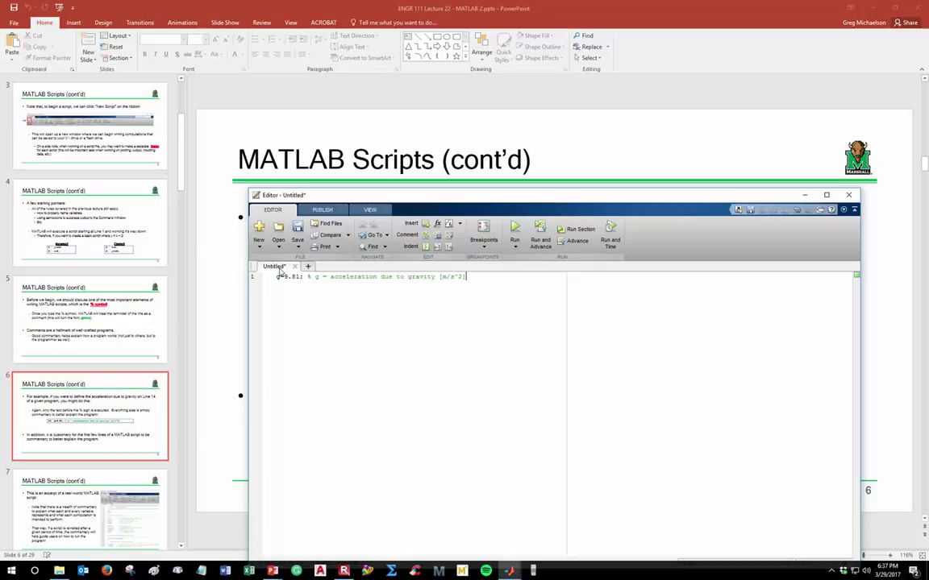
pyautogui.click(561, 5)
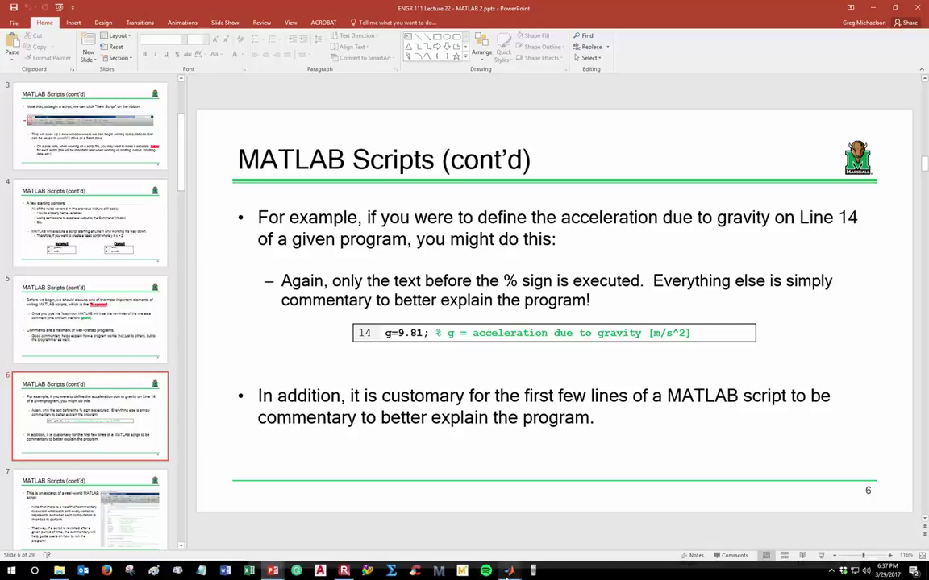
# Step: Add and delete '%%' at the script's line end, then move to slide 7 in PowerPoint
pyautogui.moveTo(509, 570)
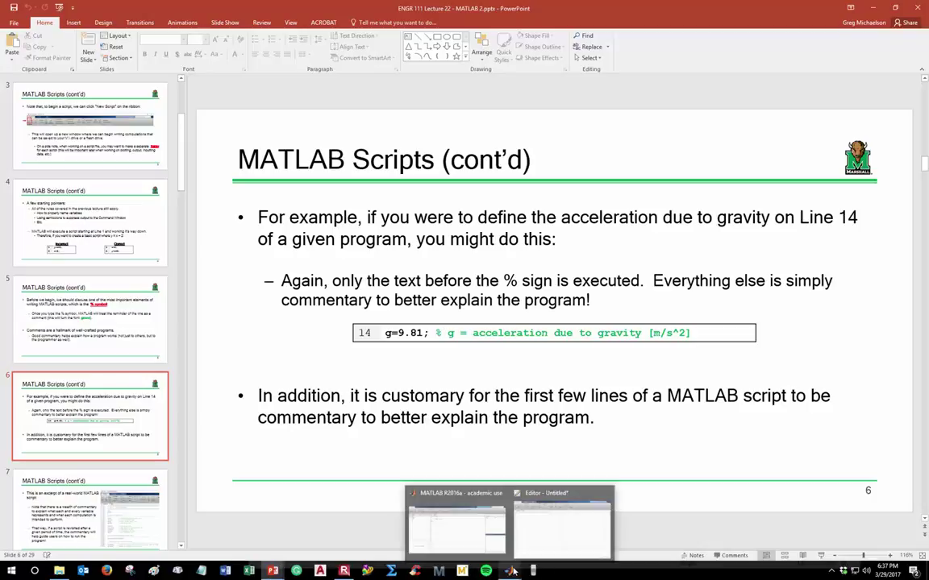
pyautogui.click(567, 536)
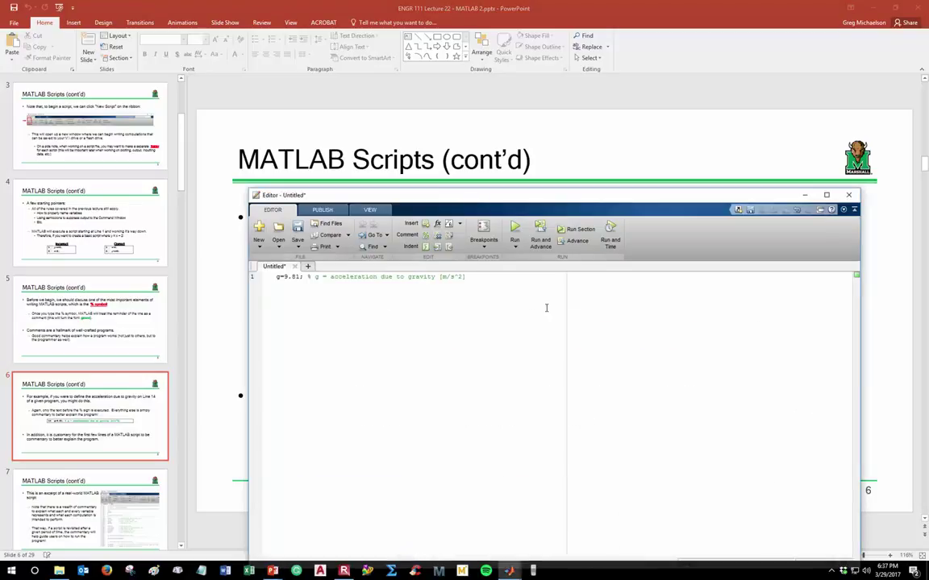
pyautogui.write('%%')
pyautogui.hotkey('shift', 'Left')
pyautogui.hotkey('shift', 'Left')
pyautogui.hotkey('shift', 'Left')
pyautogui.press('BackSpace')
pyautogui.hotkey('alt', 'Tab')
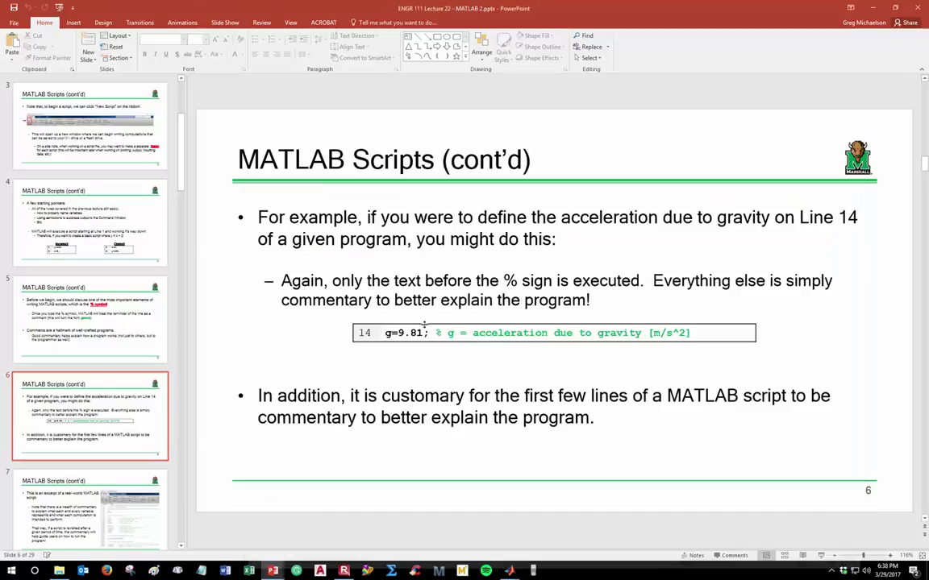
pyautogui.scroll(-1, 387, 363)
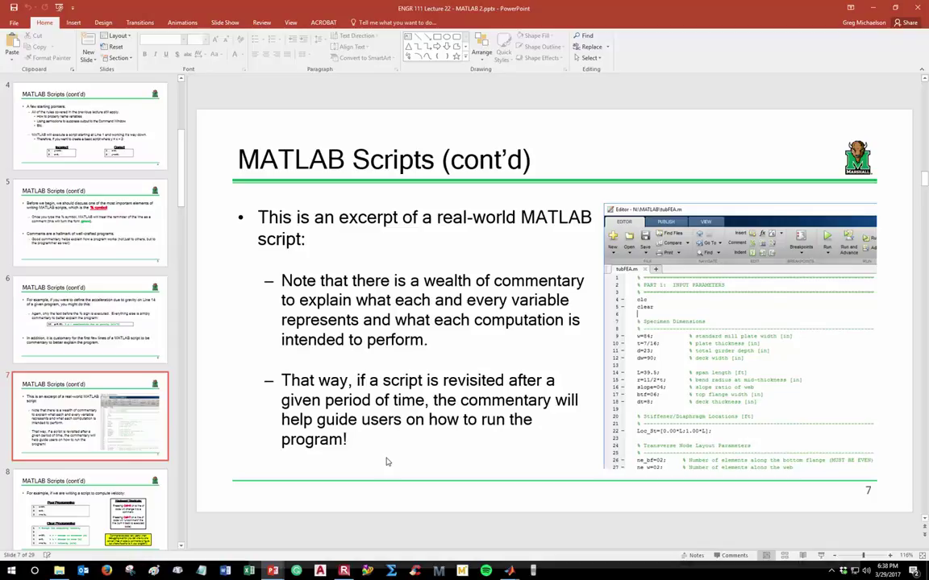
# Step: Scroll back to slide 6, then forward to slide 8 on poor versus clear velocity scripts
pyautogui.scroll(4, 387, 460)
pyautogui.scroll(-3, 398, 460)
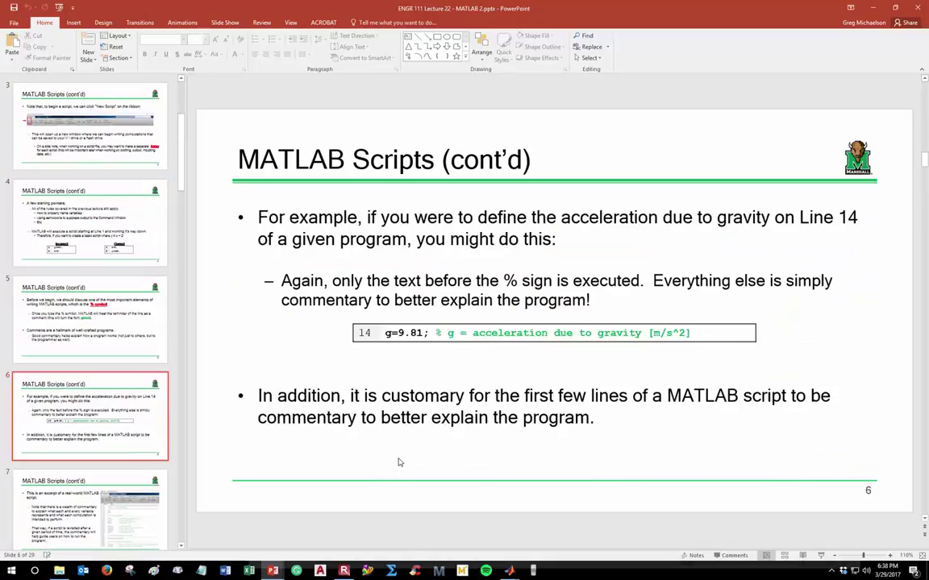
pyautogui.scroll(-1, 398, 462)
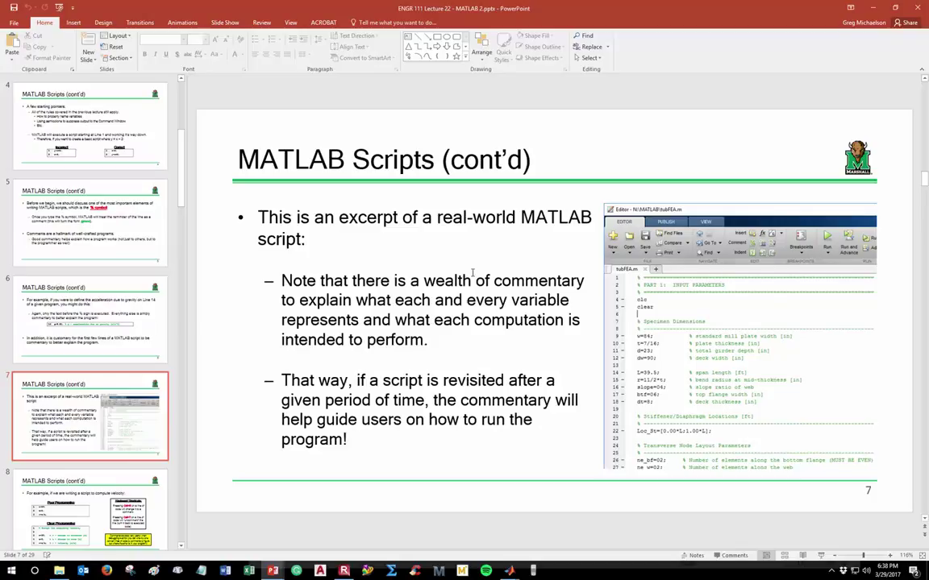
pyautogui.scroll(-1, 472, 272)
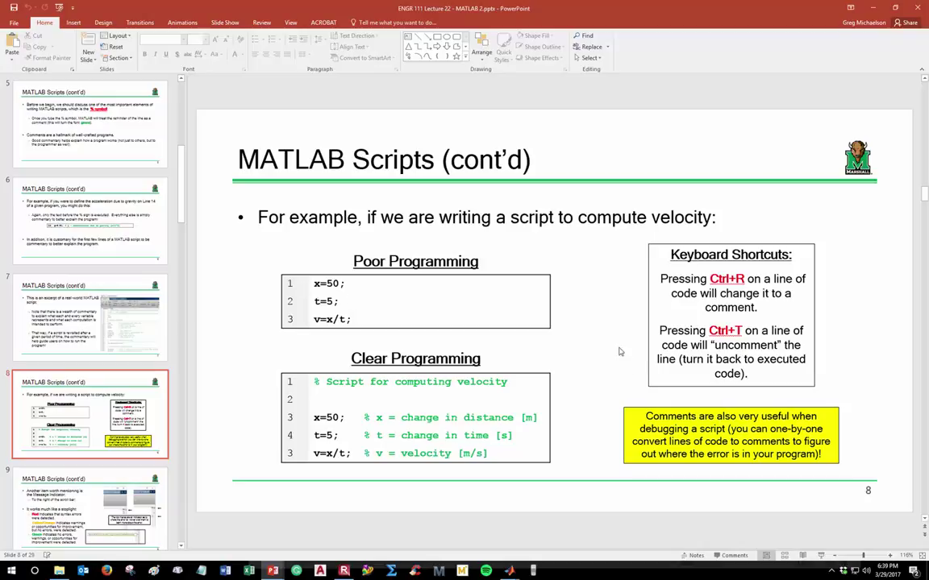
# Step: Bring the Editor back, shorten and raise it above slide 8's code boxes, and place the cursor at line 1's start
pyautogui.moveTo(509, 571)
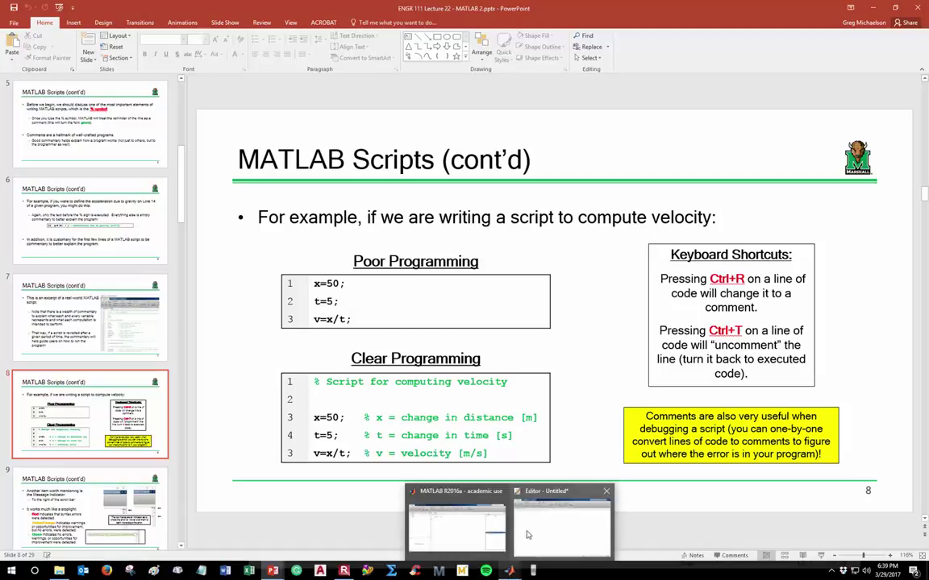
pyautogui.click(528, 533)
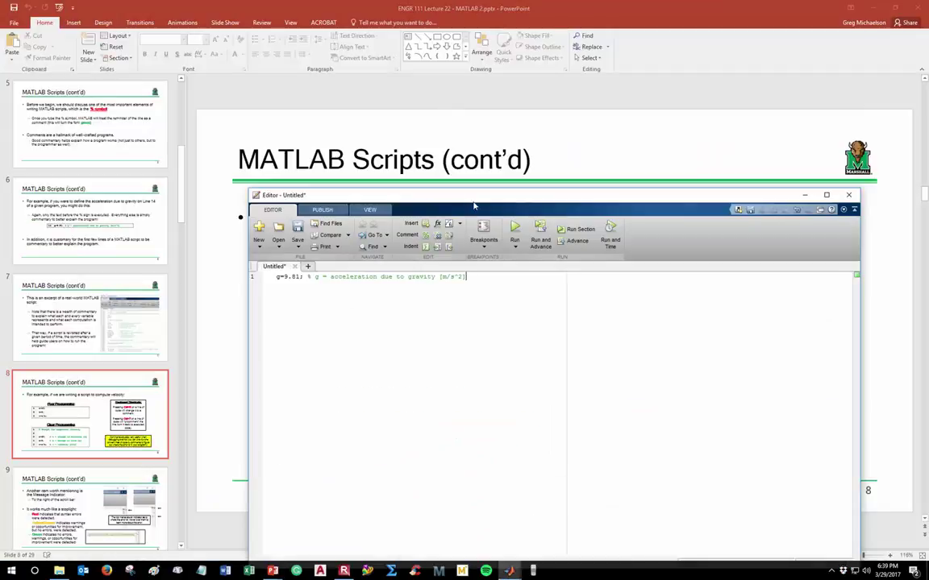
pyautogui.moveTo(472, 197); pyautogui.dragTo(426, 144)
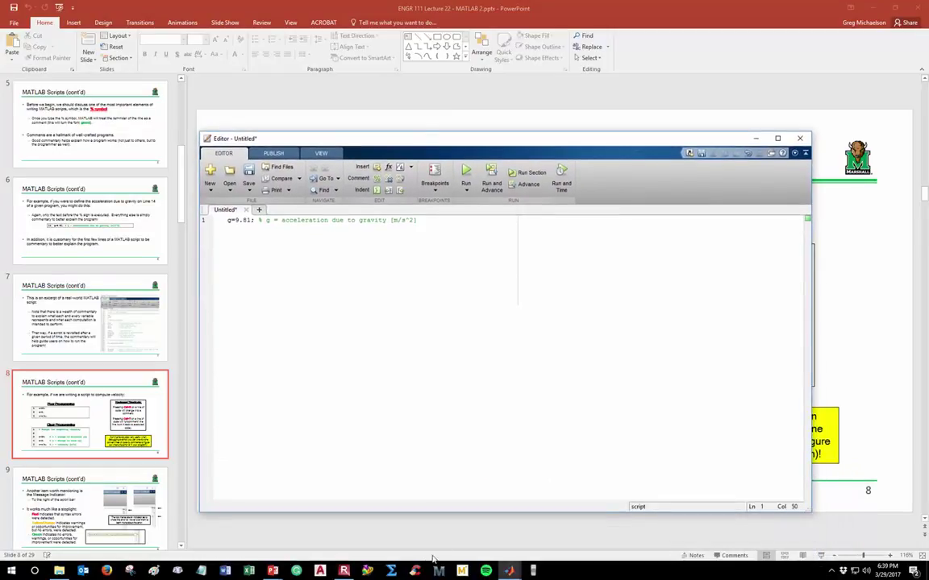
pyautogui.moveTo(444, 513); pyautogui.dragTo(450, 313)
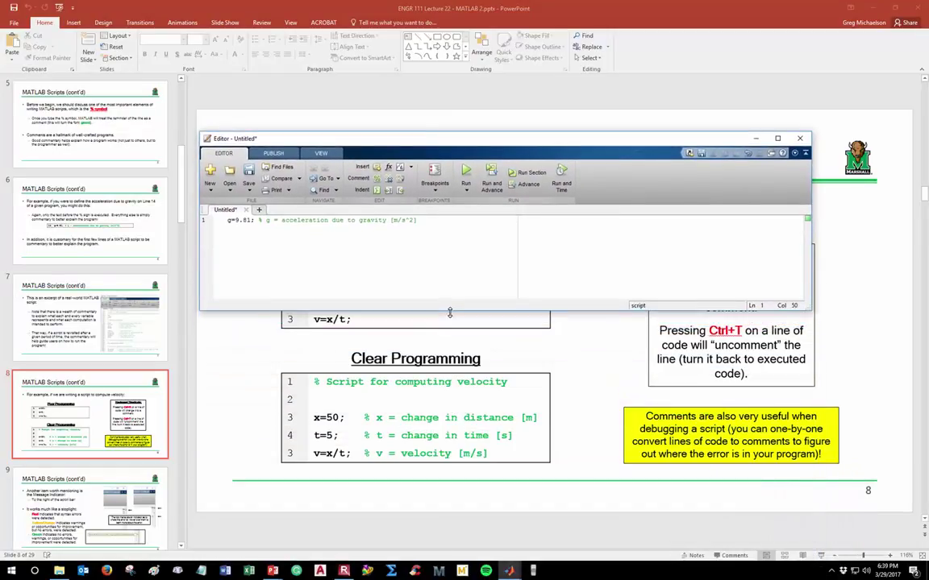
pyautogui.moveTo(435, 137); pyautogui.dragTo(439, 68)
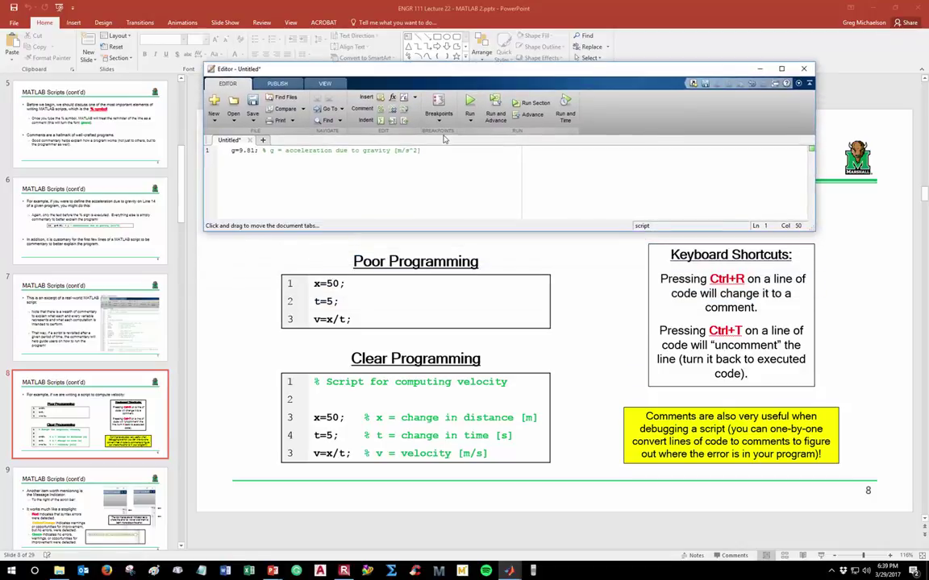
pyautogui.click(231, 151)
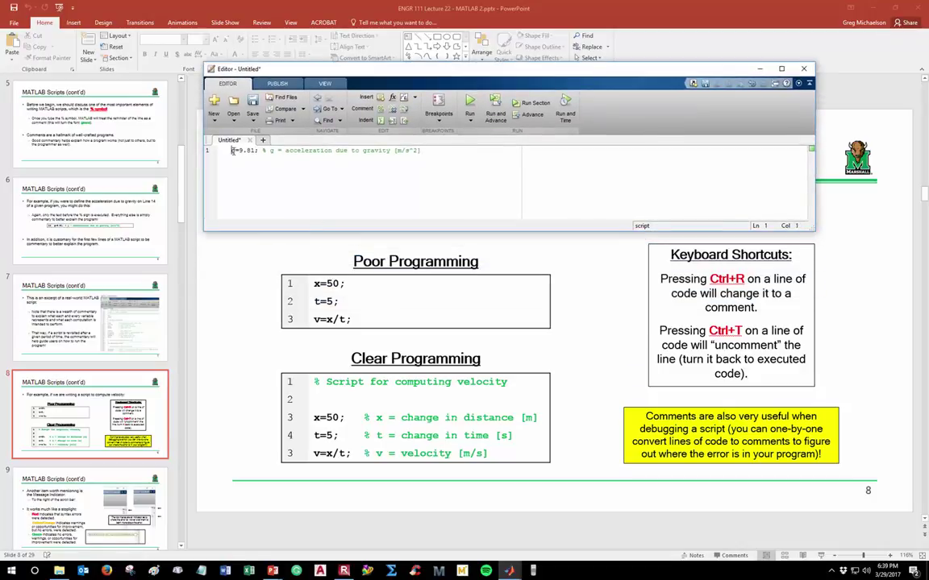
# Step: Type 'Script for computing velocity' on line 1, with a blank line above g=9.81
pyautogui.press('Return')
pyautogui.press('Return')
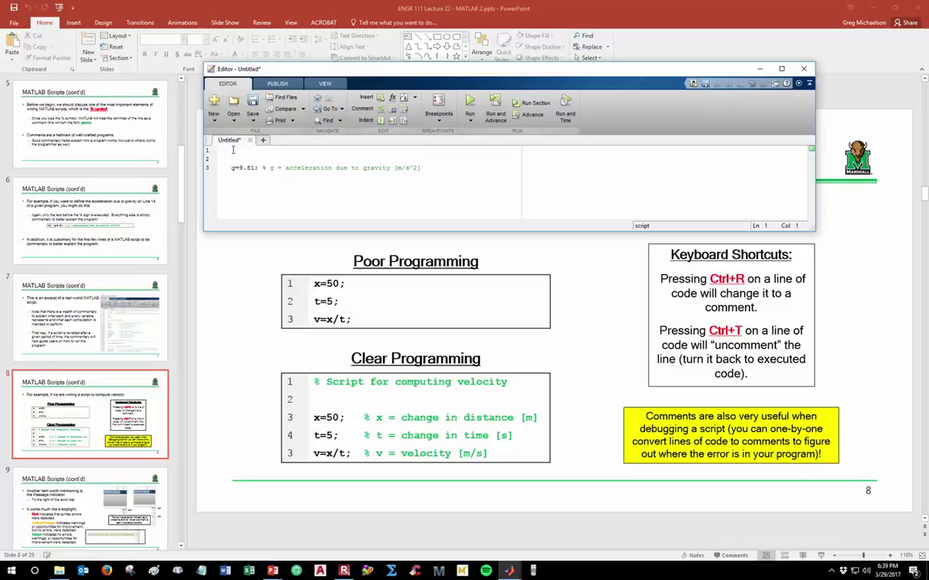
pyautogui.write('Script for computing velocity')
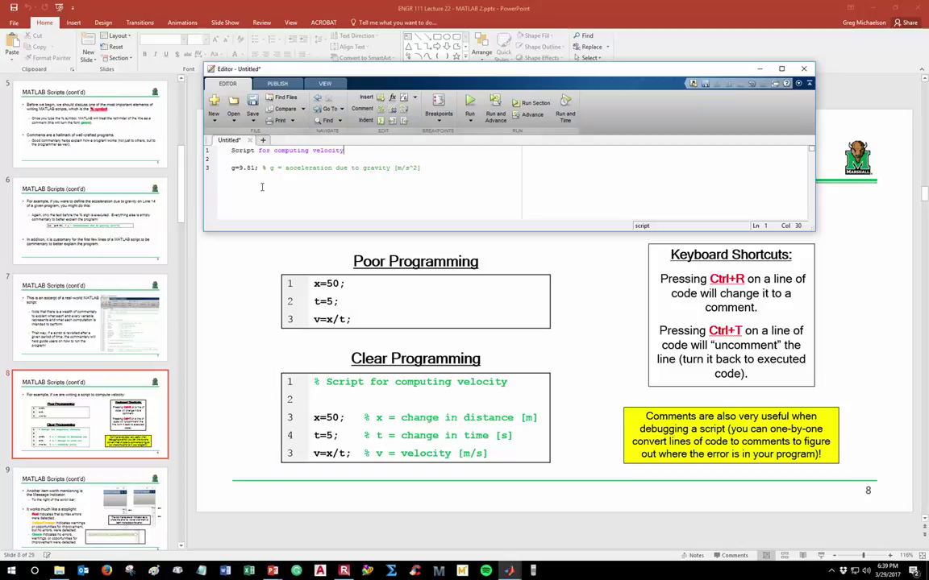
pyautogui.press('Home')
pyautogui.moveTo(349, 150); pyautogui.dragTo(258, 150)
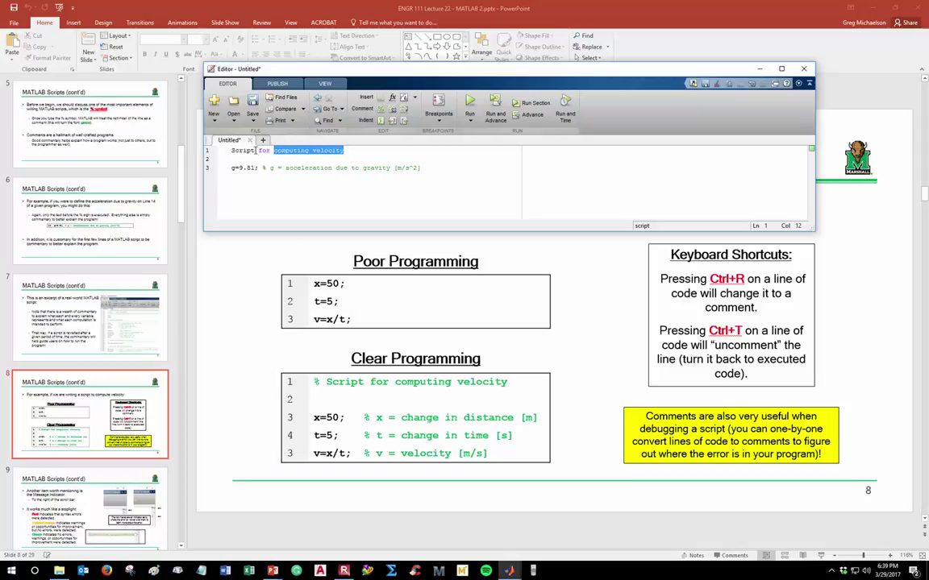
pyautogui.click(246, 150)
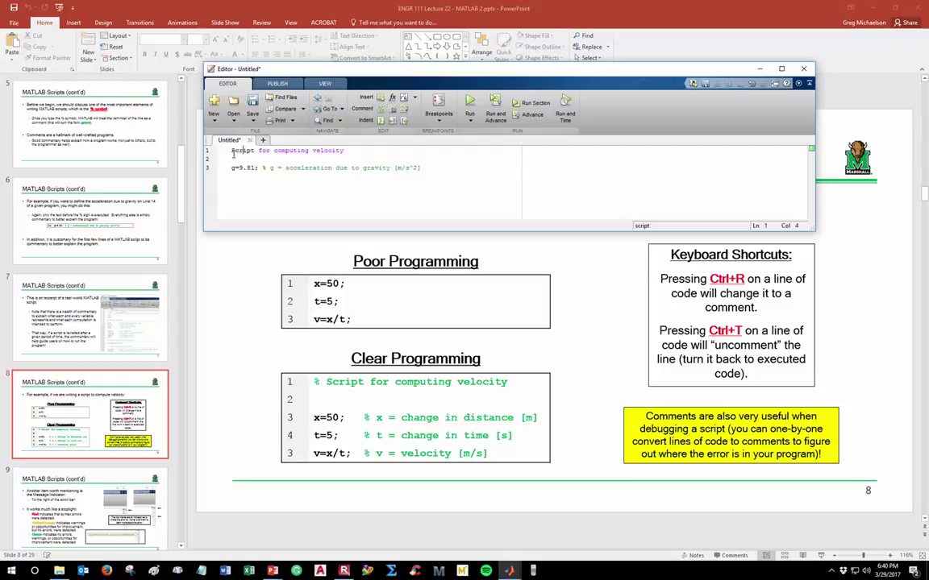
# Step: Comment line 1 with Ctrl+R, stack extra % markers, then remove the extras with Ctrl+T
pyautogui.click(233, 151)
pyautogui.click(282, 151)
pyautogui.hotkey('ctrl', 'r')
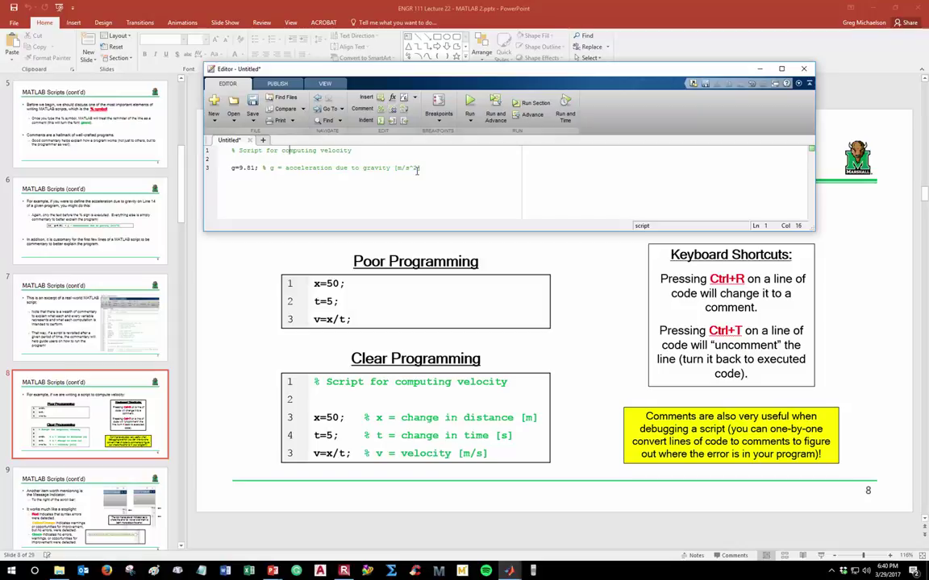
pyautogui.hotkey('ctrl', 'r')
pyautogui.hotkey('ctrl', 'r')
pyautogui.hotkey('ctrl', 'r')
pyautogui.hotkey('ctrl', 'r')
pyautogui.hotkey('ctrl', 'r')
pyautogui.hotkey('ctrl', 'r')
pyautogui.hotkey('ctrl', 'r')
pyautogui.hotkey('ctrl', 'r')
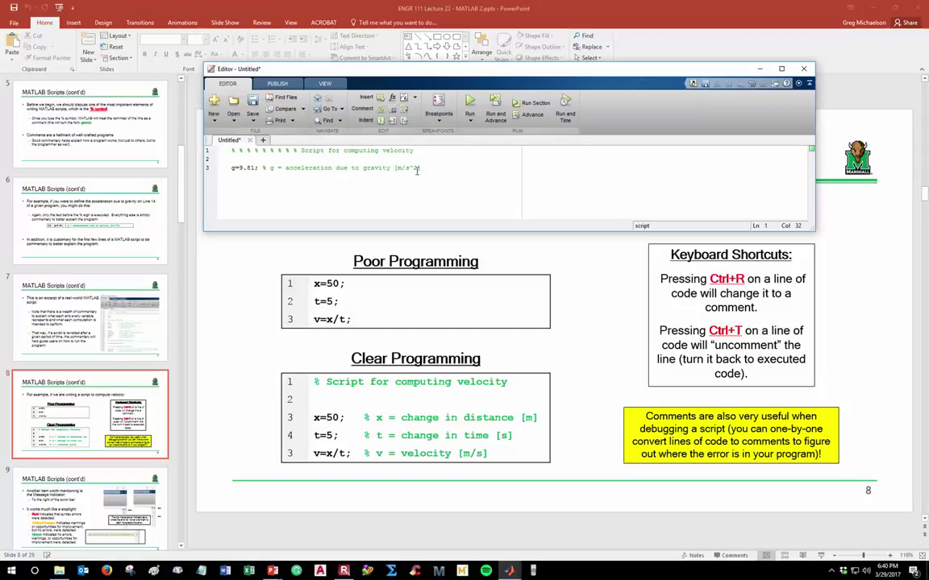
pyautogui.hotkey('ctrl', 't')
pyautogui.hotkey('ctrl', 't')
pyautogui.hotkey('ctrl', 't')
pyautogui.hotkey('ctrl', 't')
pyautogui.hotkey('ctrl', 't')
pyautogui.hotkey('ctrl', 't')
pyautogui.hotkey('ctrl', 't')
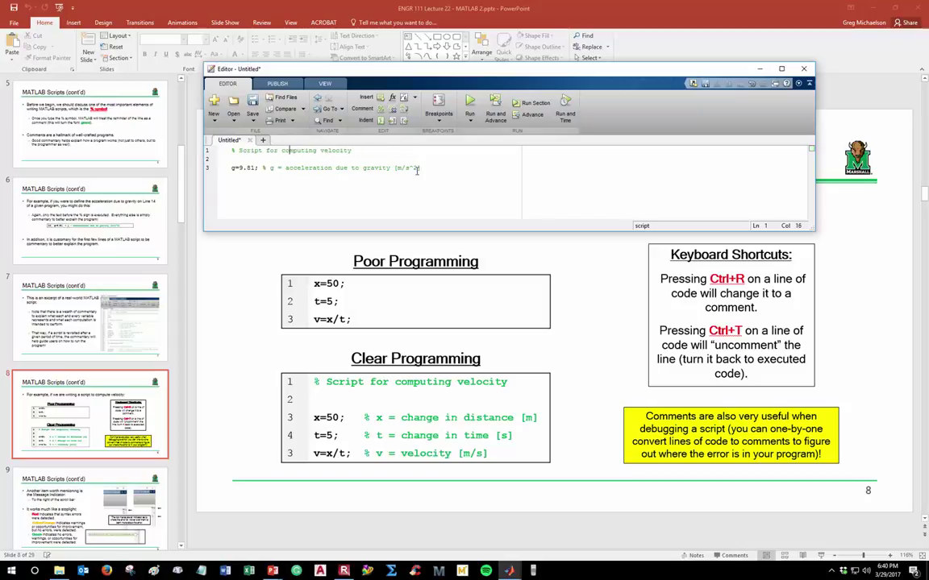